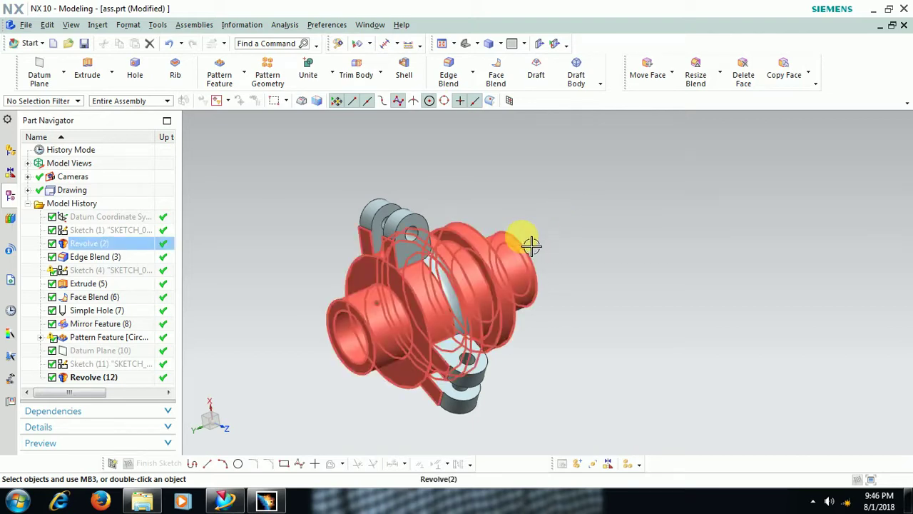
# - Rotate the housing model with a middle-mouse drag to view another side
pyautogui.moveTo(526, 244)
pyautogui.mouseDown(button='middle')
pyautogui.moveTo(495, 224)
pyautogui.moveTo(479, 226)
pyautogui.moveTo(511, 257)
pyautogui.moveTo(471, 212)
pyautogui.moveTo(483, 209)
pyautogui.mouseUp(button='middle')
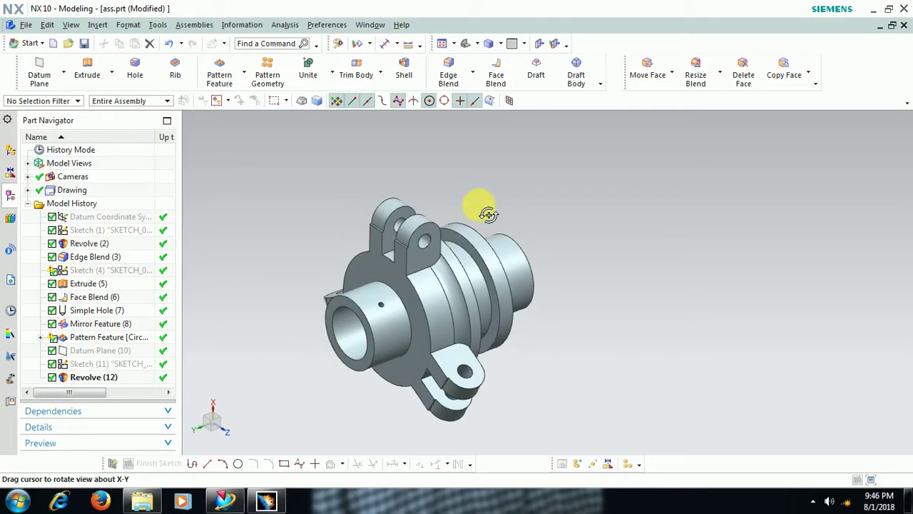
# - Switch to Drafting and create a new A2 (420 x 594) sheet in millimetres
pyautogui.click(36, 45)
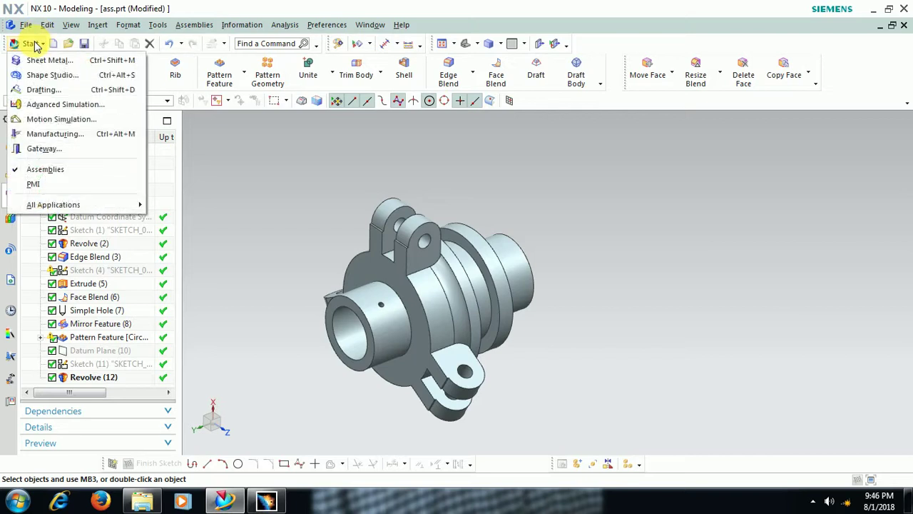
pyautogui.click(43, 88)
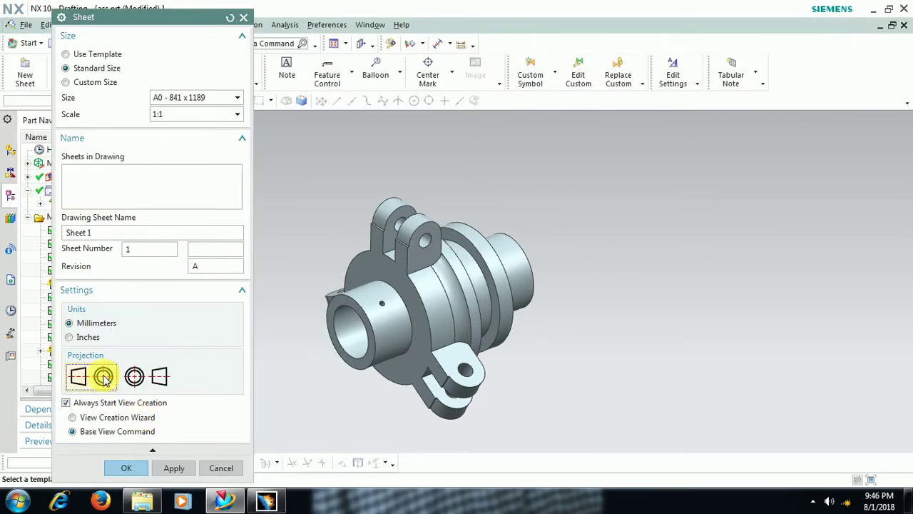
pyautogui.click(193, 100)
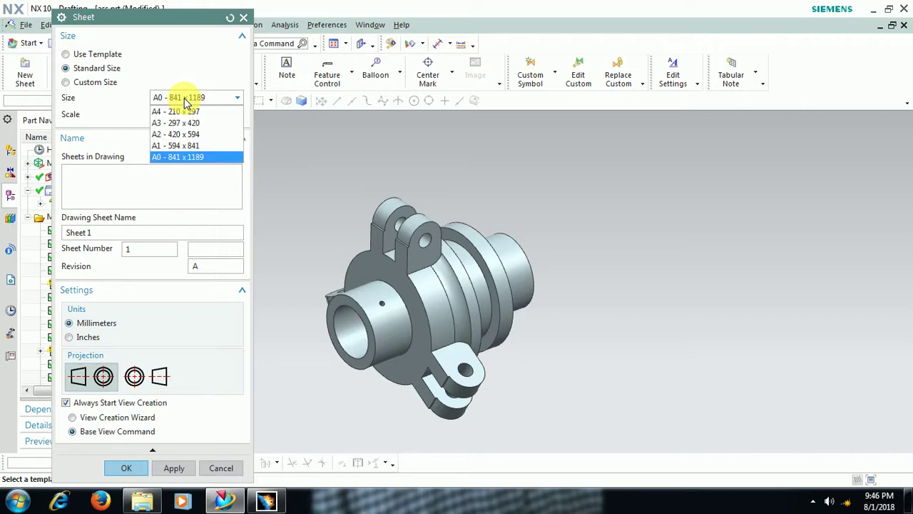
pyautogui.click(187, 134)
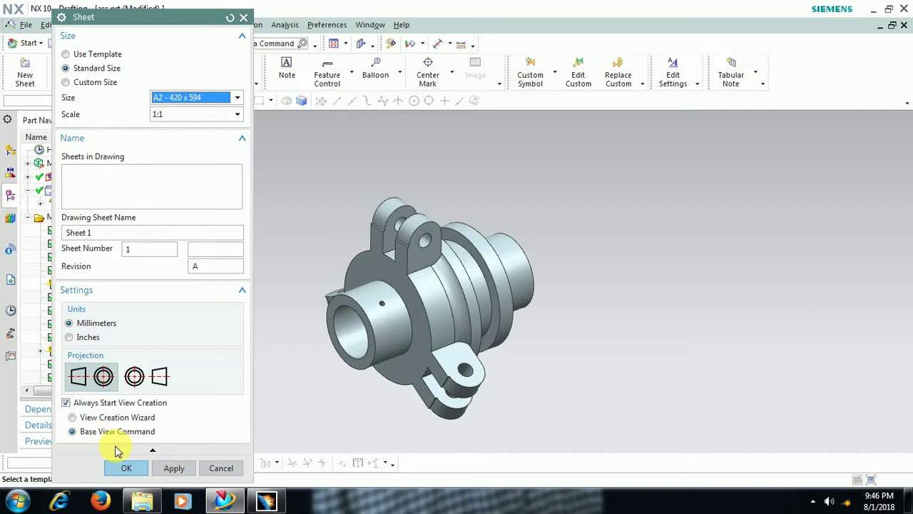
pyautogui.click(140, 474)
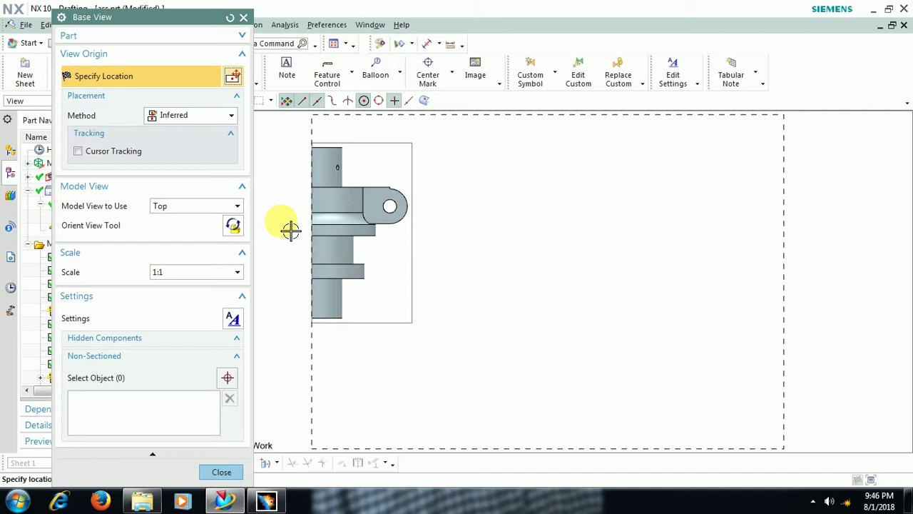
# - Preview the Front, Right and Back model orientations for the base view
pyautogui.click(198, 205)
pyautogui.click(191, 230)
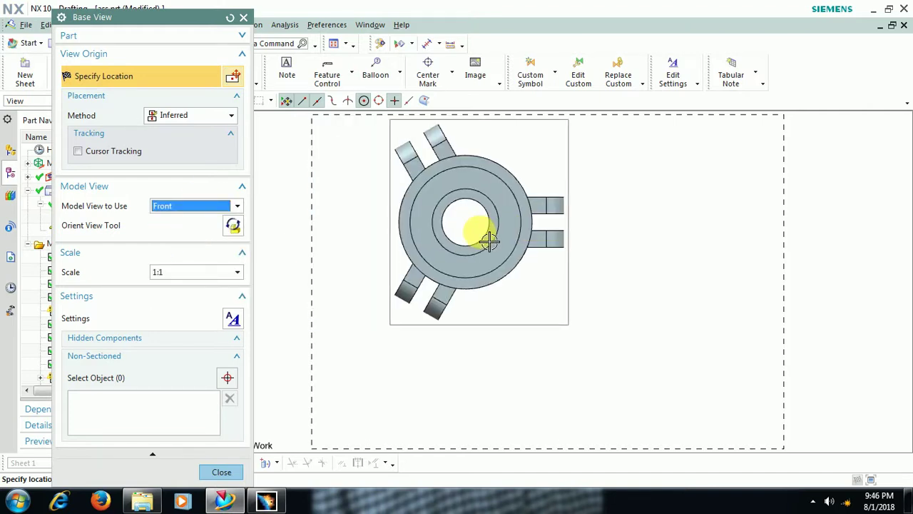
pyautogui.click(196, 207)
pyautogui.click(190, 243)
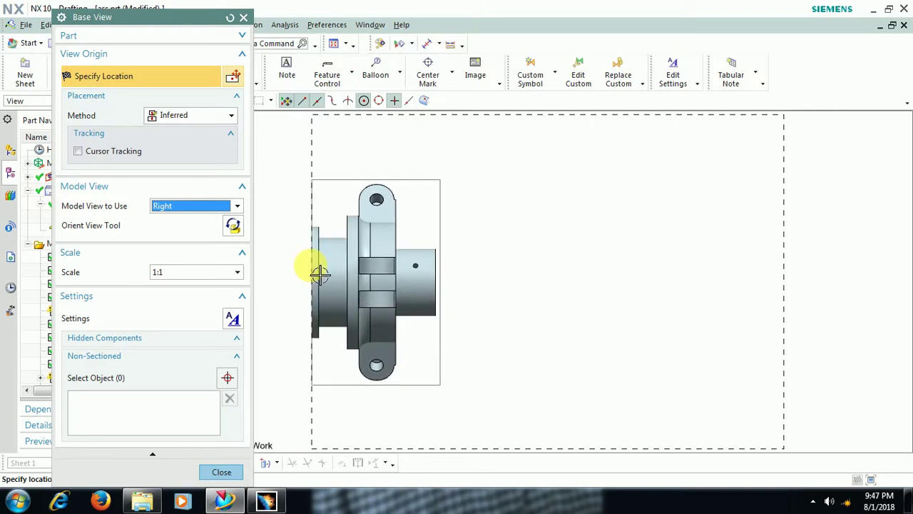
pyautogui.click(207, 207)
pyautogui.click(204, 253)
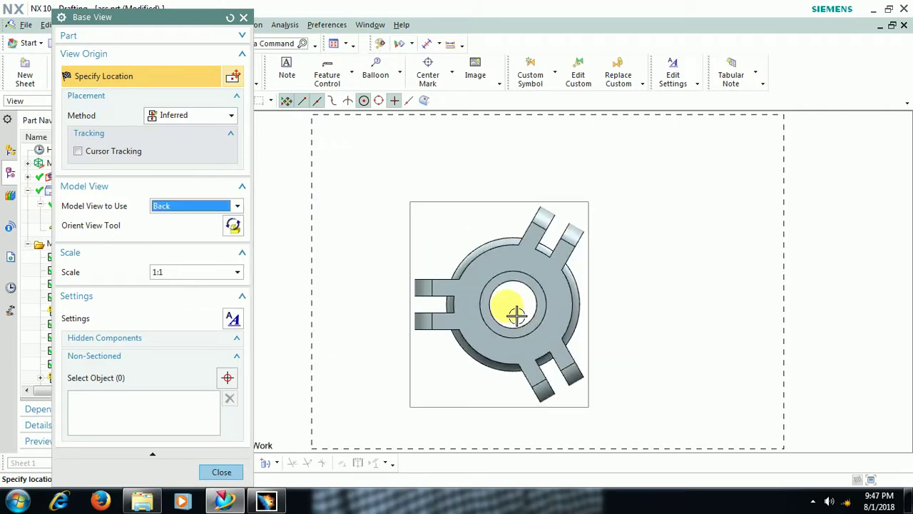
pyautogui.click(204, 208)
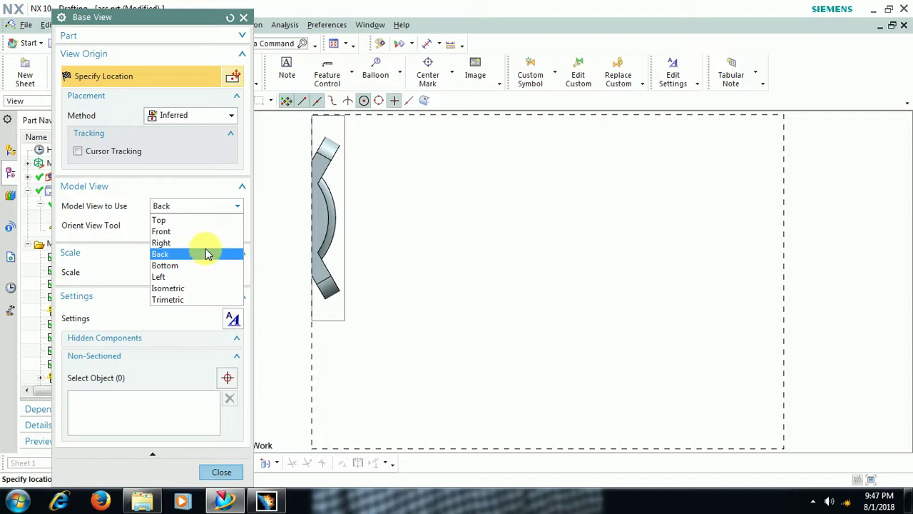
pyautogui.click(203, 243)
pyautogui.click(203, 214)
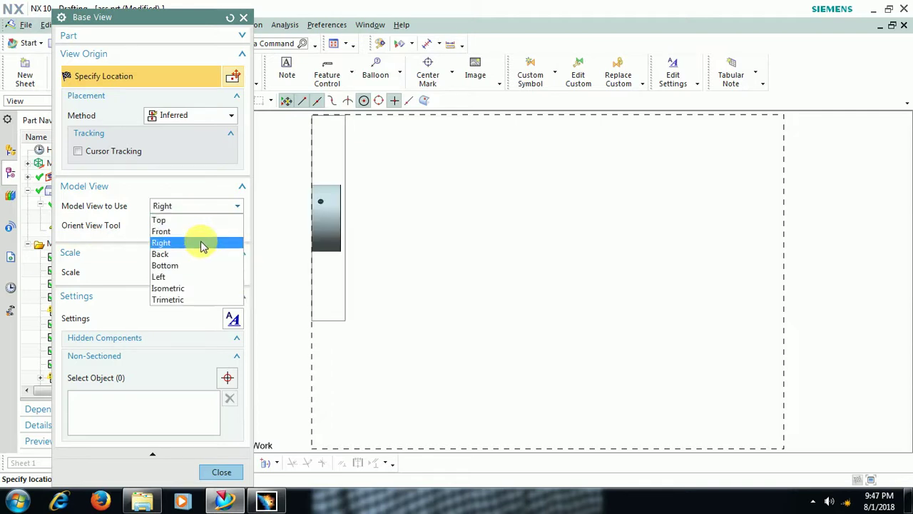
pyautogui.click(200, 249)
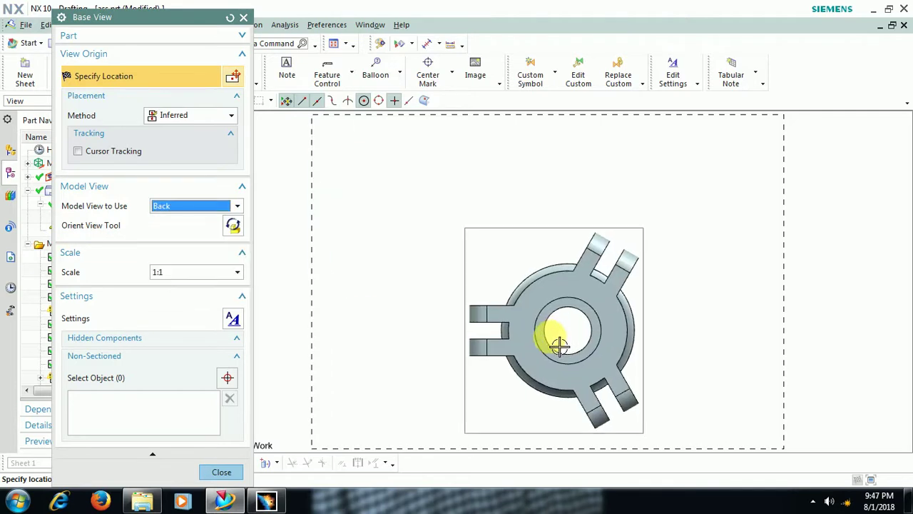
# - Choose the Right orientation and place the base view on the sheet's left side
pyautogui.click(230, 205)
pyautogui.click(204, 241)
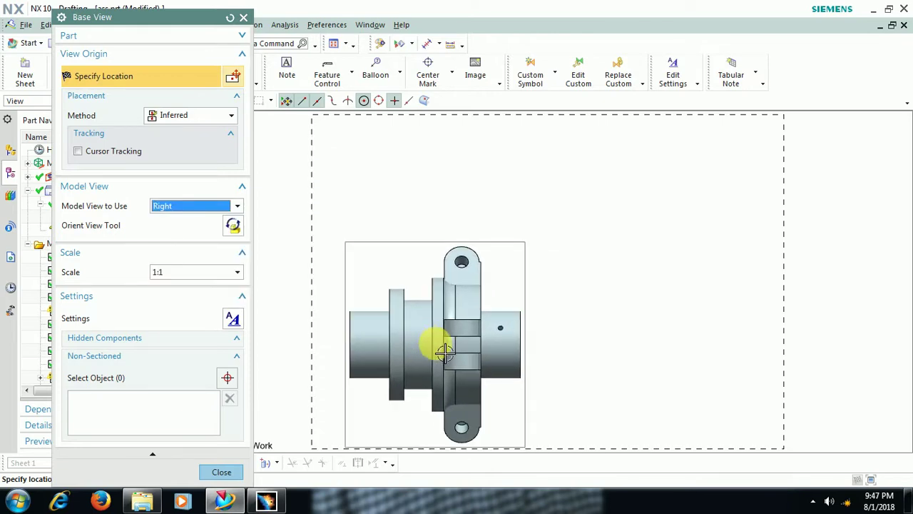
pyautogui.click(434, 342)
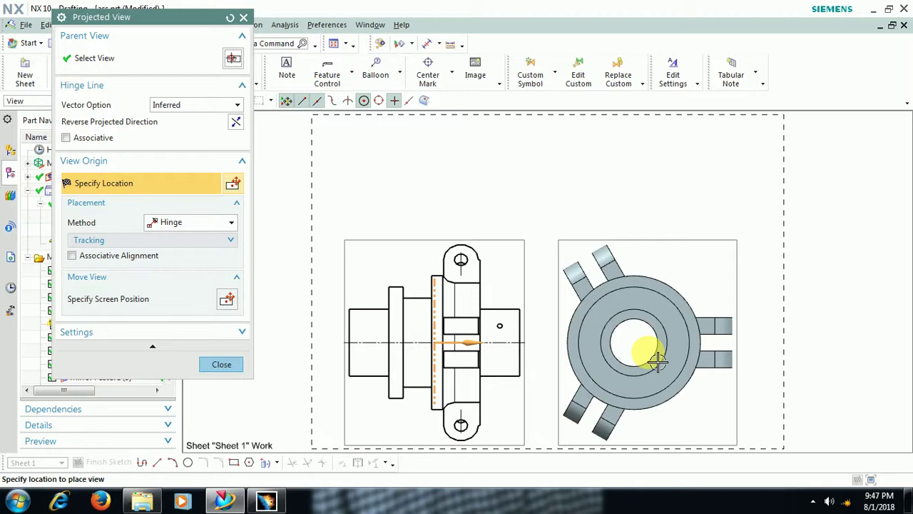
# - Place the projected view right of the right view and line both views up
pyautogui.click(656, 360)
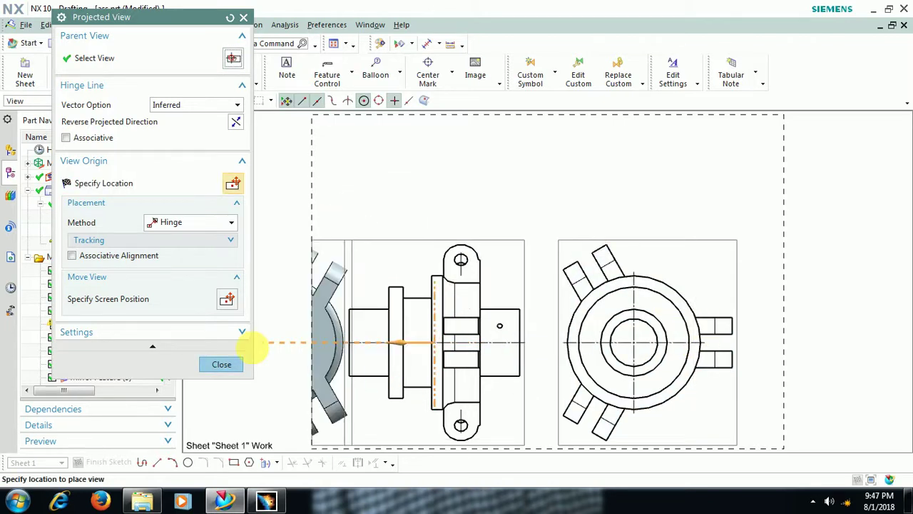
pyautogui.click(218, 365)
pyautogui.scroll(1, 553, 314)
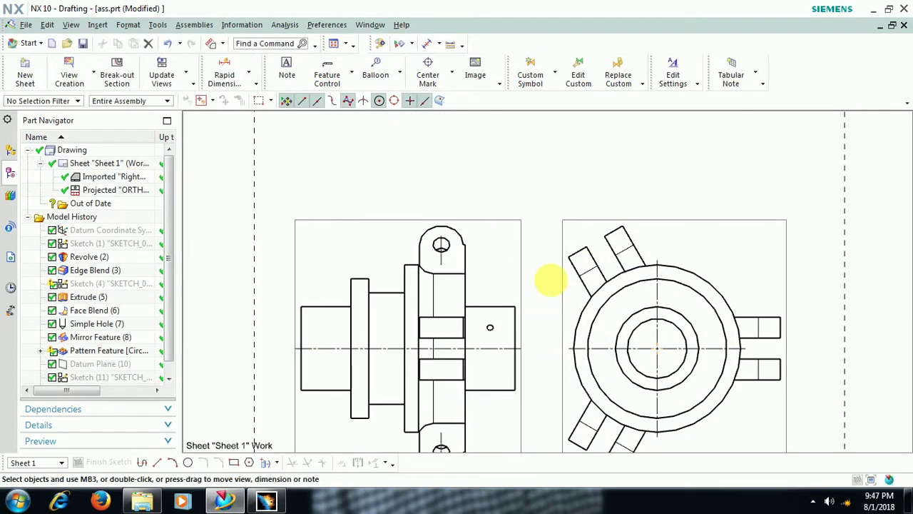
pyautogui.scroll(1, 560, 285)
pyautogui.scroll(-1, 564, 291)
pyautogui.moveTo(558, 218)
pyautogui.mouseDown()
pyautogui.moveTo(564, 158)
pyautogui.moveTo(593, 255)
pyautogui.mouseUp()
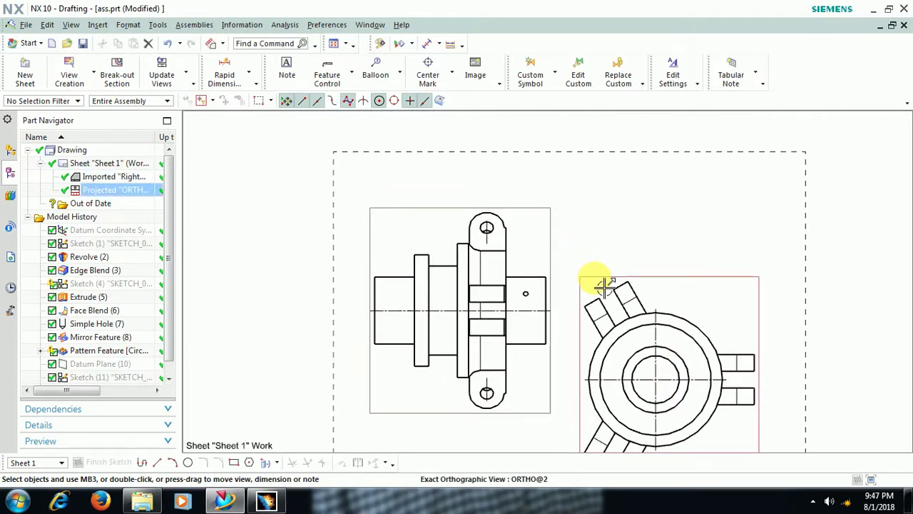
pyautogui.moveTo(609, 222); pyautogui.dragTo(603, 216)
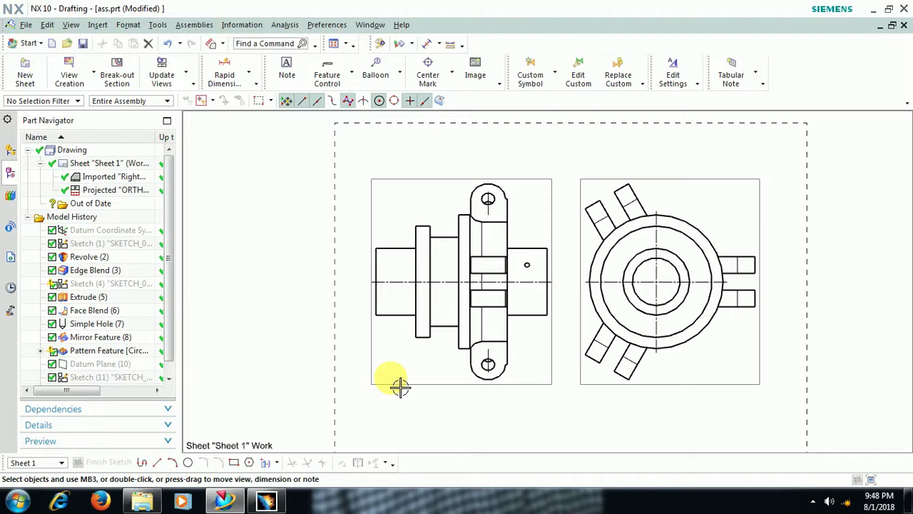
pyautogui.moveTo(399, 385); pyautogui.dragTo(374, 382, button='middle')
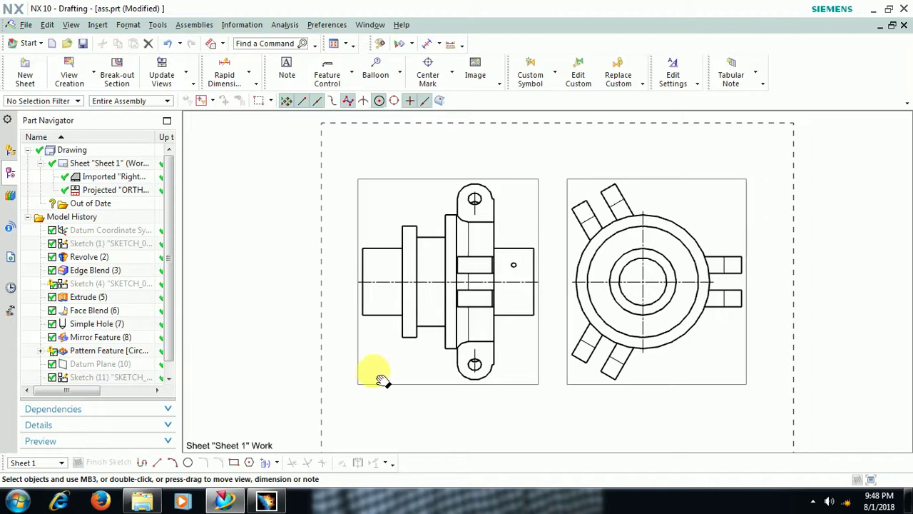
# - Sketch a closed four-line boundary over the right view's upper half and finish the sketch
pyautogui.rightClick(355, 218)
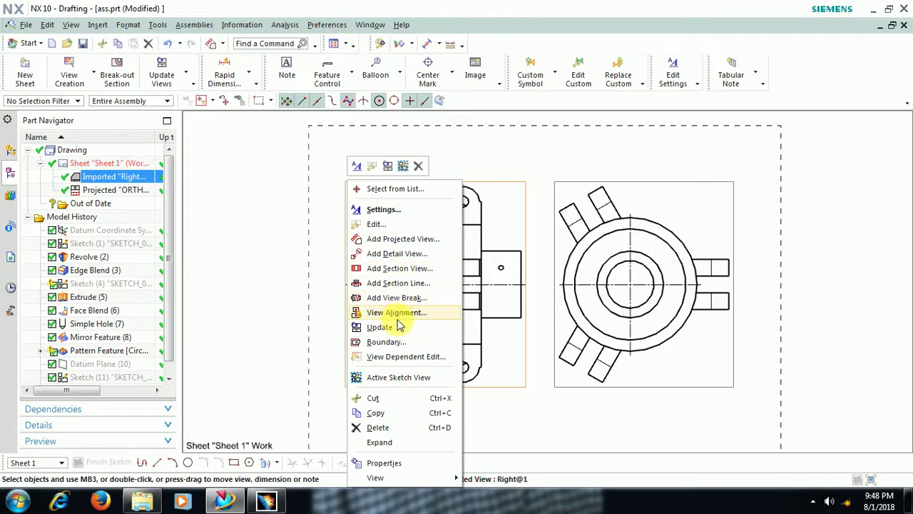
pyautogui.click(397, 377)
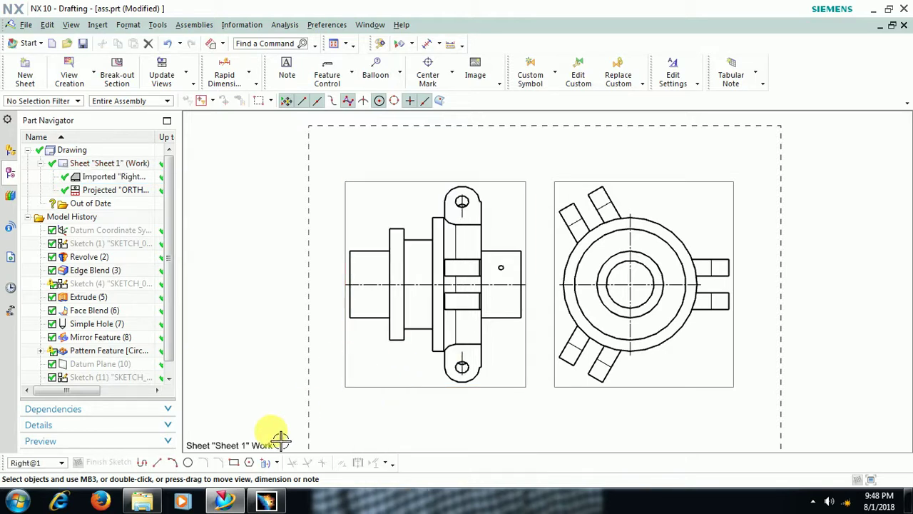
pyautogui.click(142, 462)
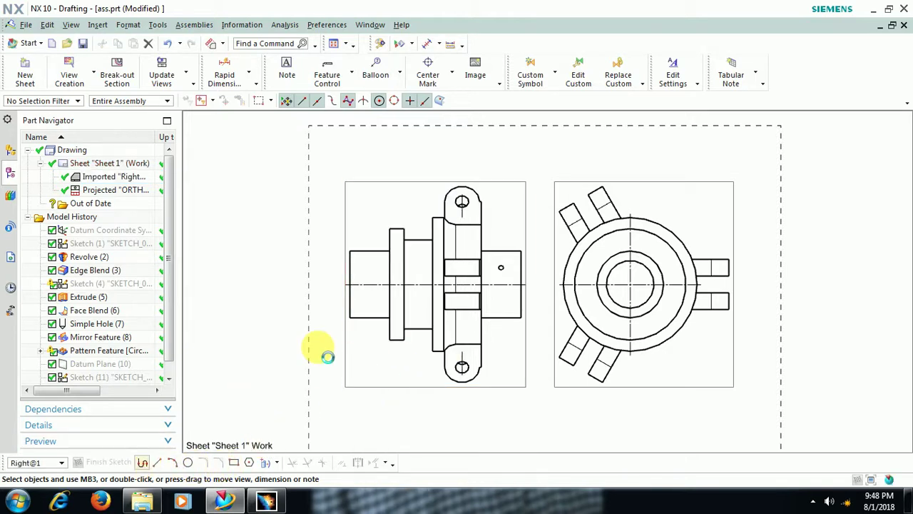
pyautogui.click(333, 188)
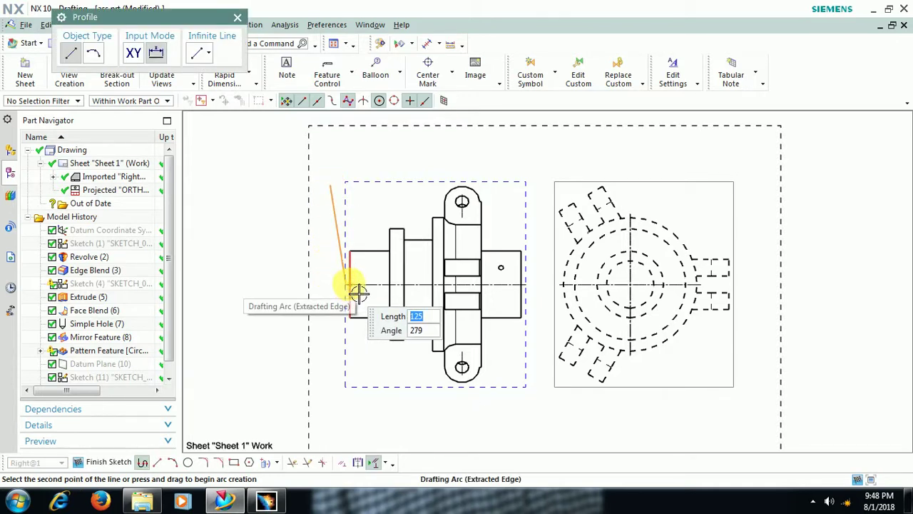
pyautogui.click(340, 290)
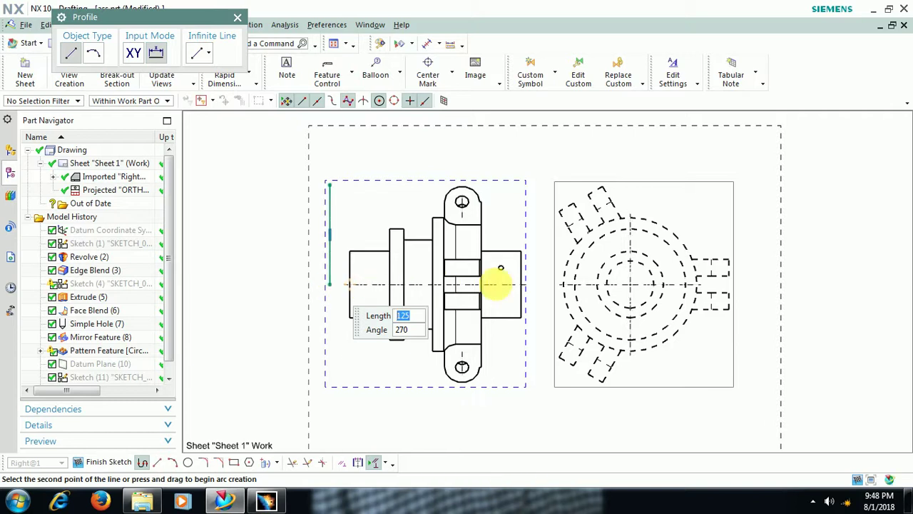
pyautogui.click(538, 286)
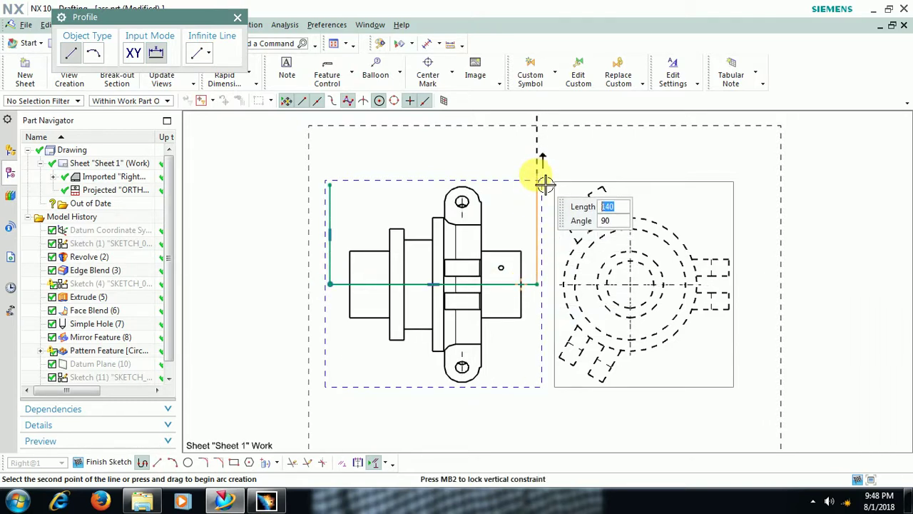
pyautogui.click(538, 174)
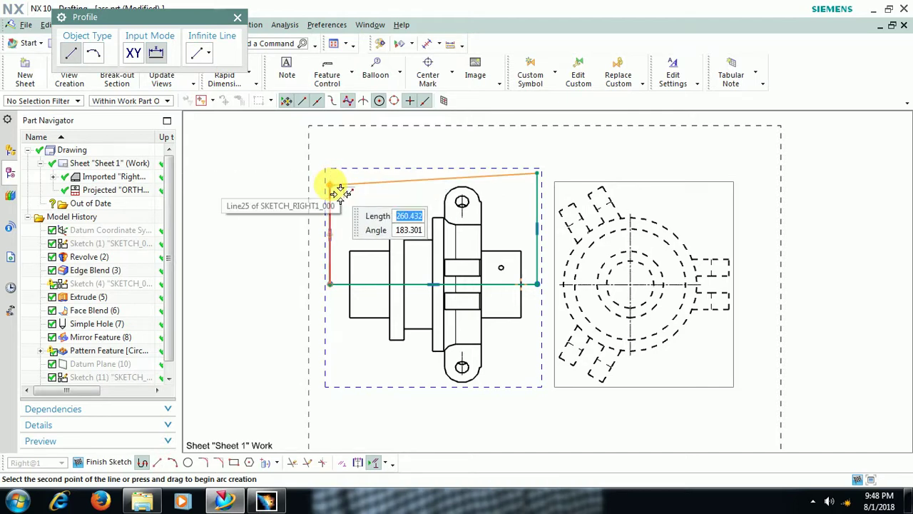
pyautogui.click(330, 184)
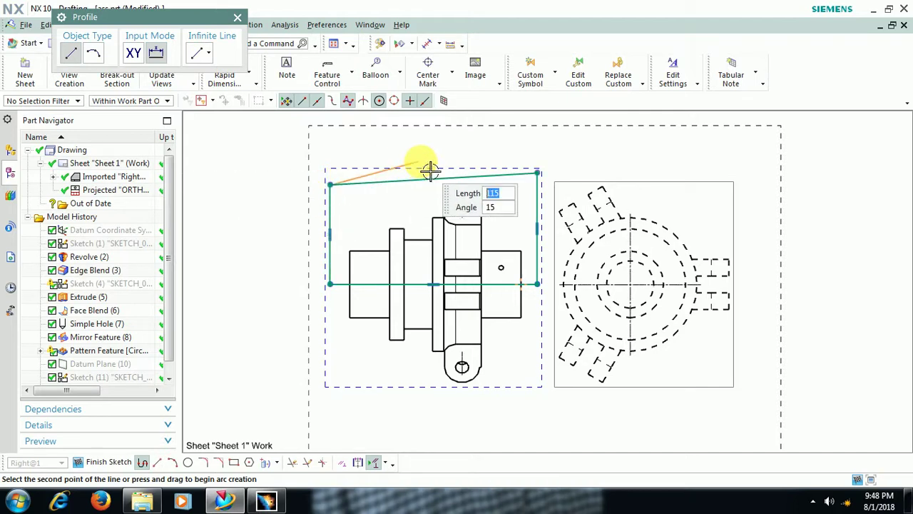
pyautogui.click(238, 17)
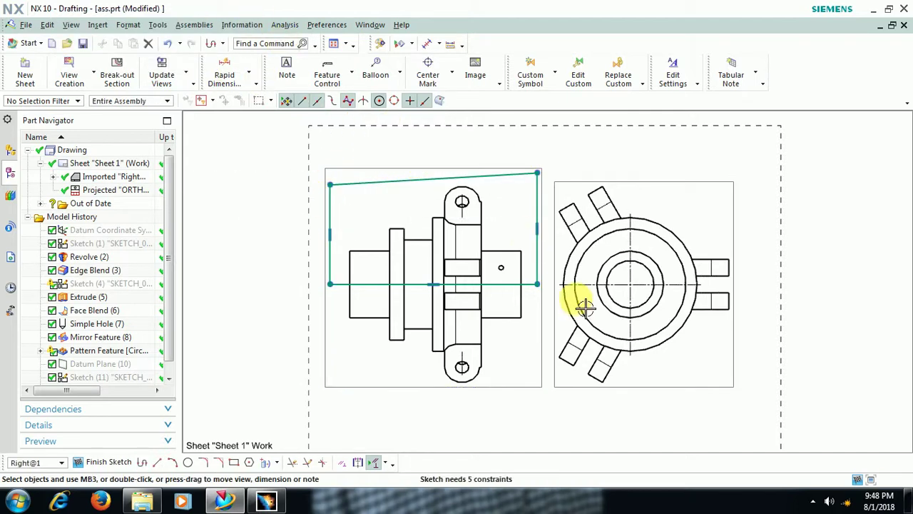
pyautogui.click(108, 463)
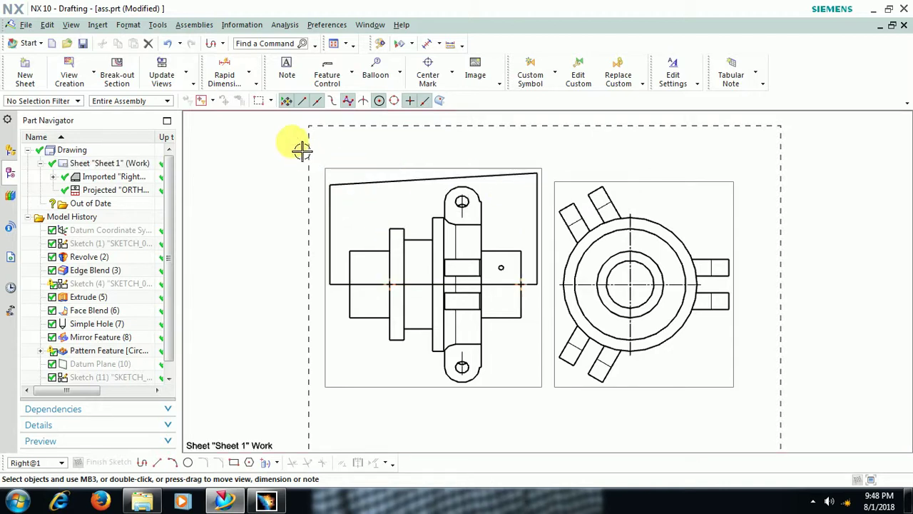
# - Start a Break-out Section on the right view, based at the projected view's arc centre
pyautogui.click(118, 83)
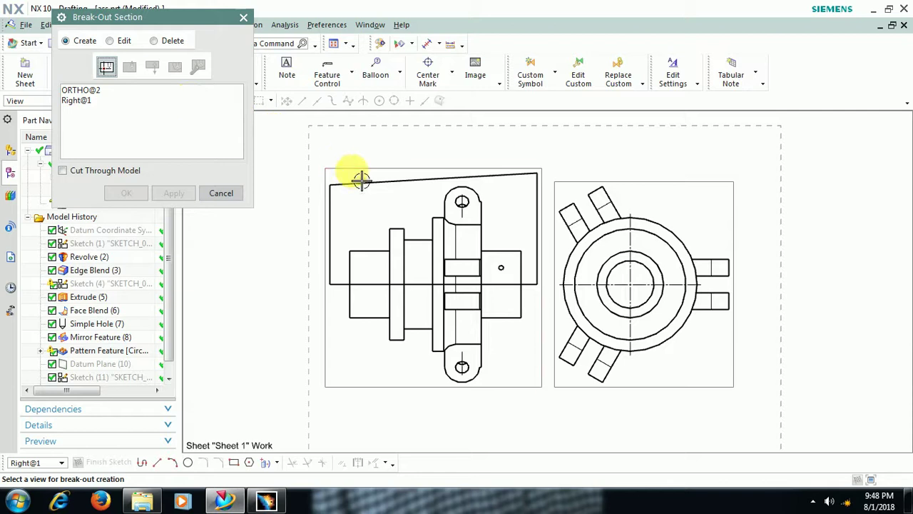
pyautogui.click(362, 353)
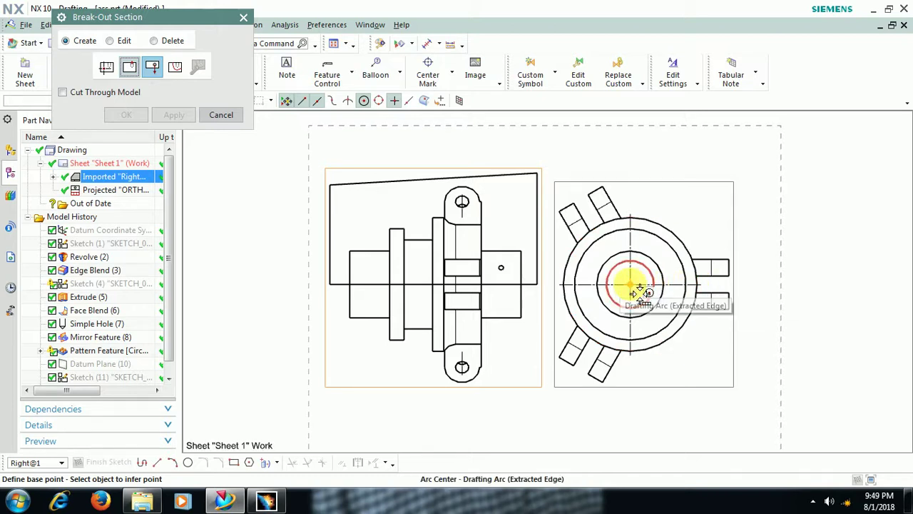
pyautogui.click(630, 288)
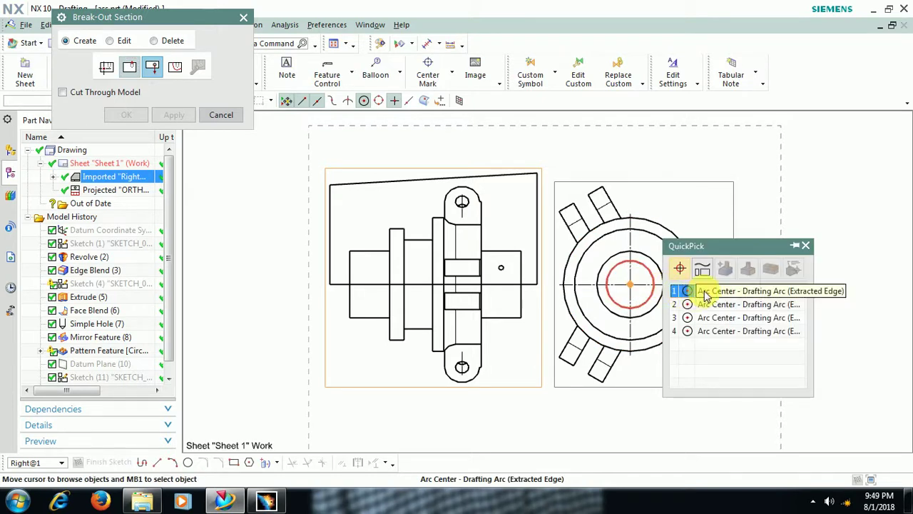
pyautogui.click(713, 299)
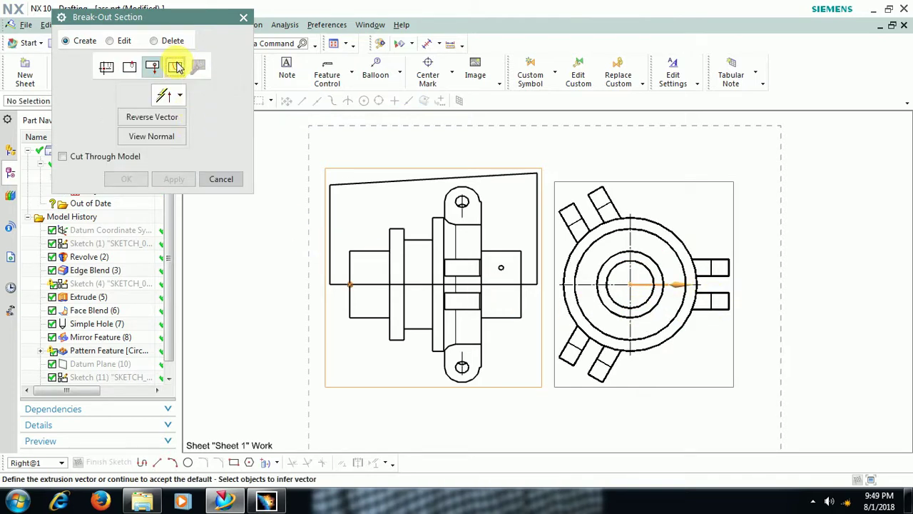
pyautogui.click(177, 66)
# - Select the four sketched boundary curves and apply the break-out section
pyautogui.click(368, 286)
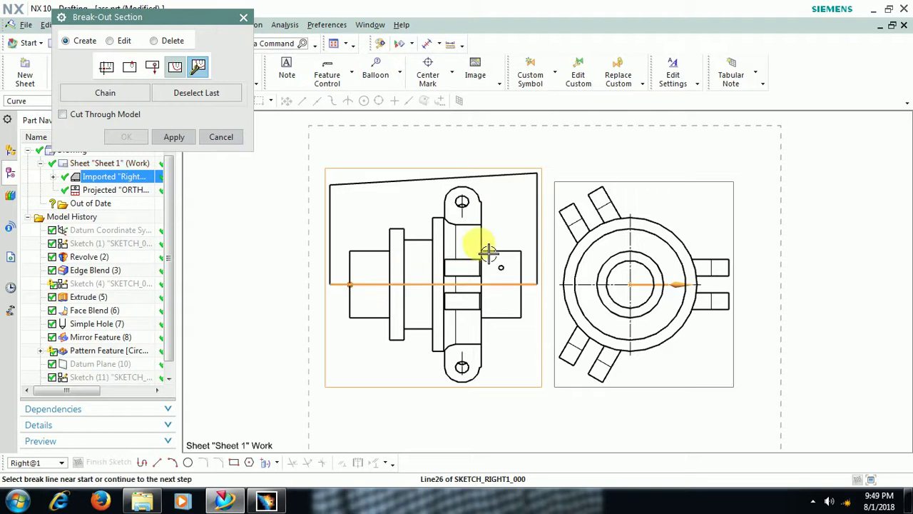
pyautogui.click(495, 184)
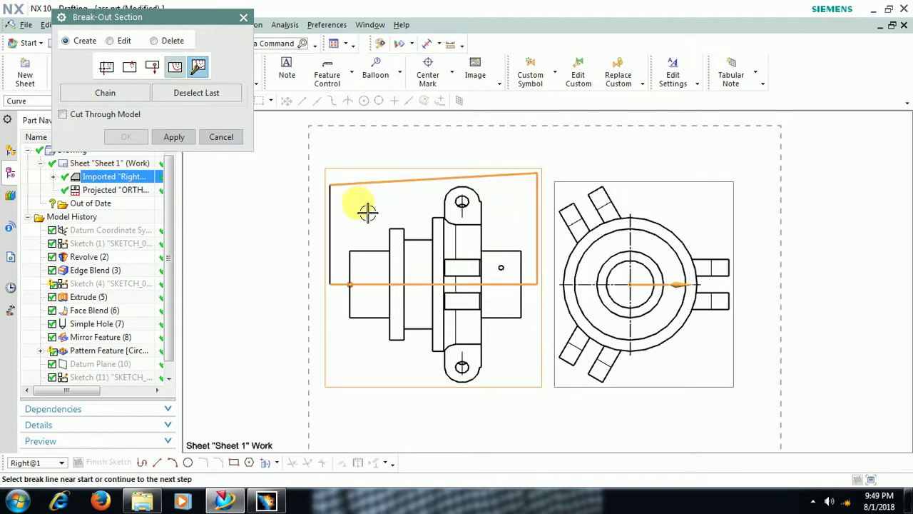
pyautogui.click(331, 228)
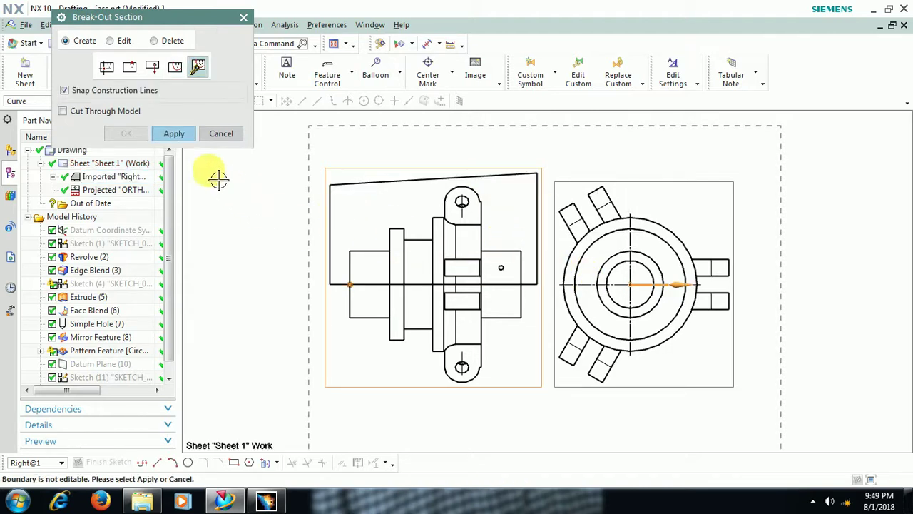
pyautogui.click(171, 139)
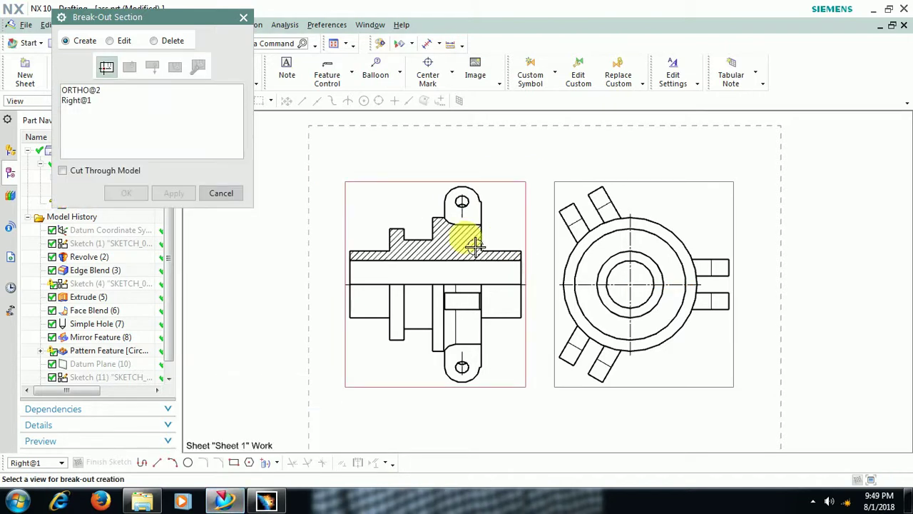
# - Close the Break-Out Section dialog and select drawing Sheet 1
pyautogui.click(221, 193)
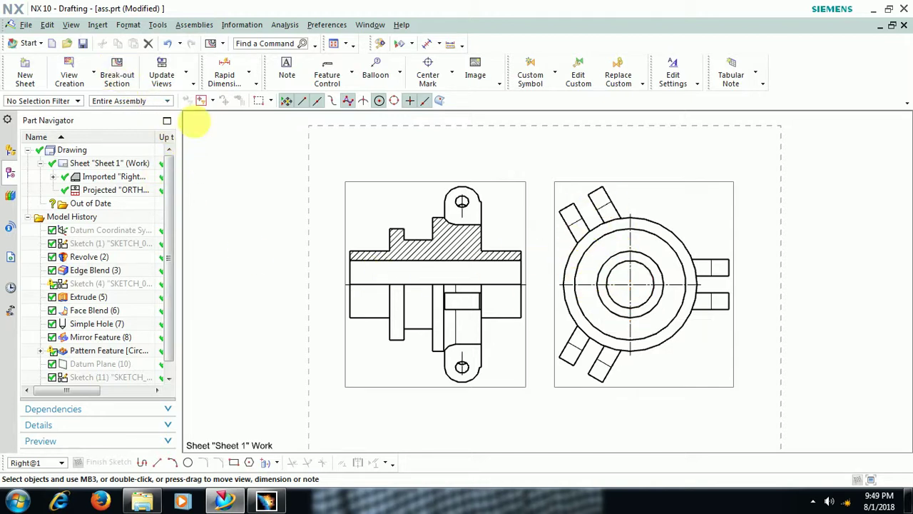
pyautogui.click(323, 217)
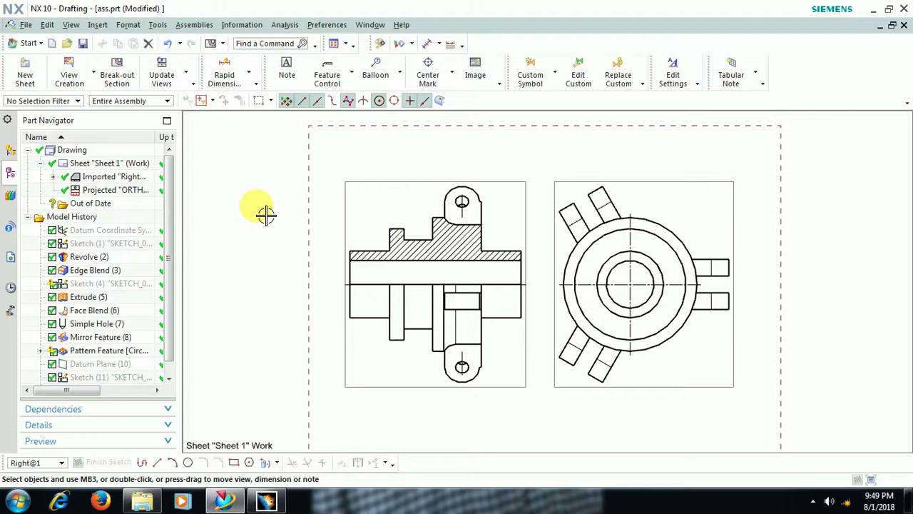